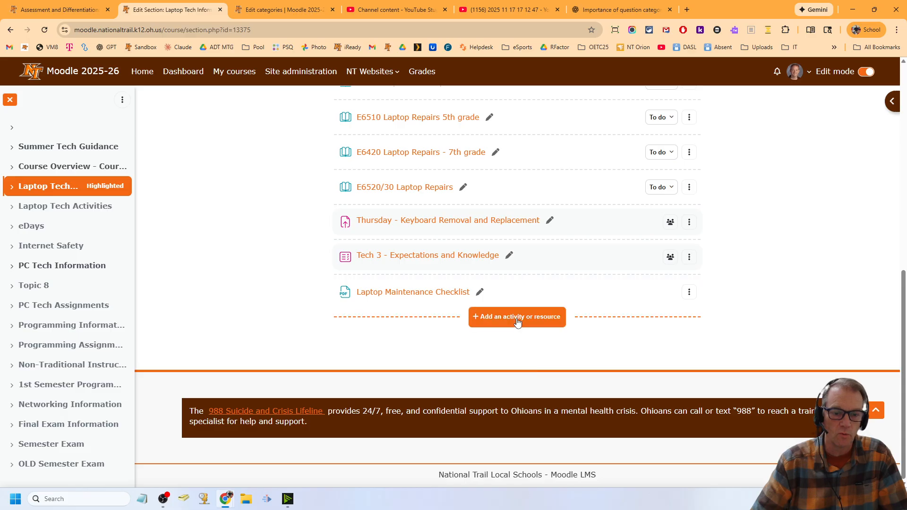
Step: Add a Quiz activity to the laptop tech section and name it "Laptop Review Quiz"
left_click(517, 323)
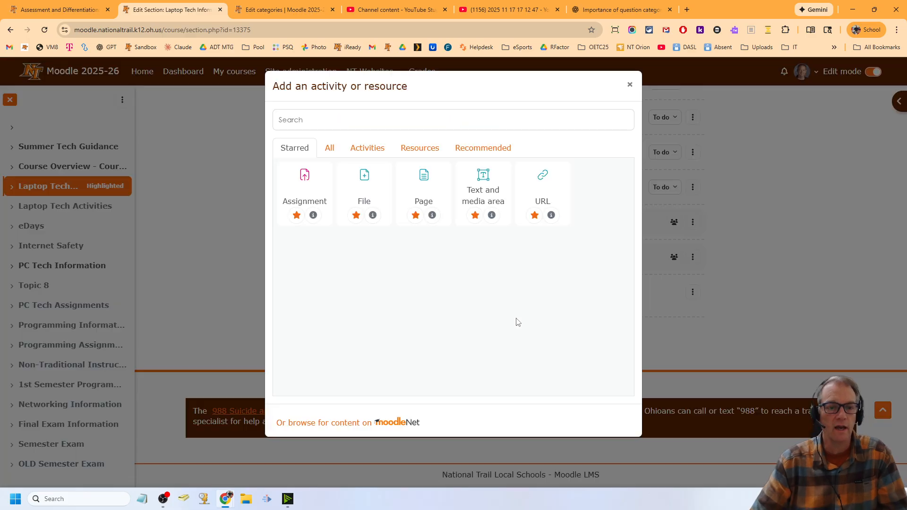
left_click(371, 151)
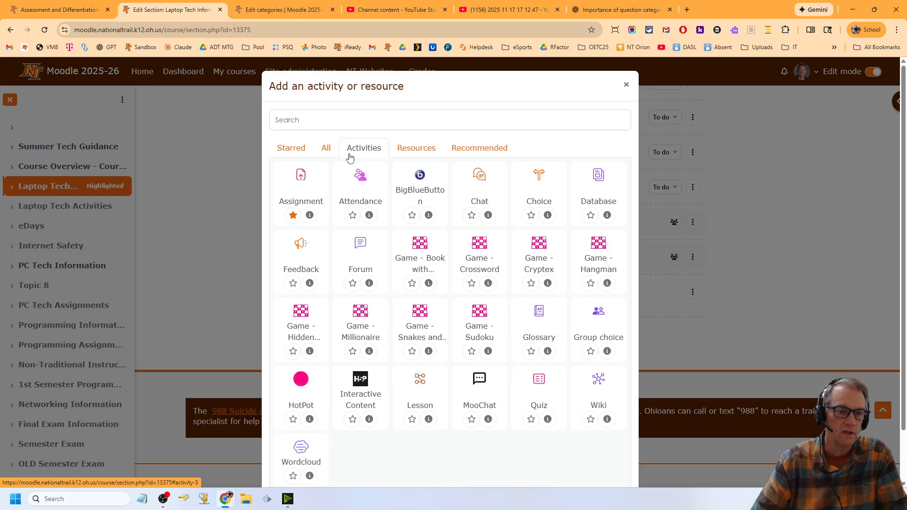
left_click(526, 398)
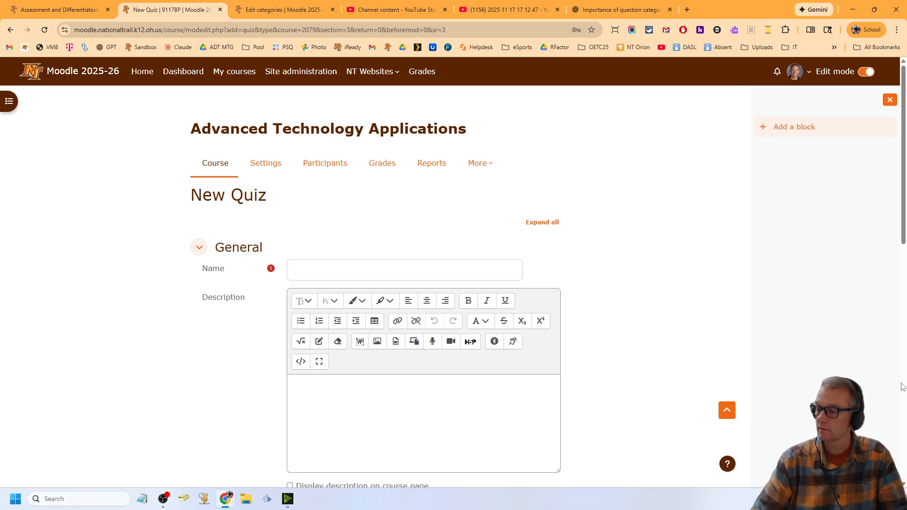
type("Laptop ")
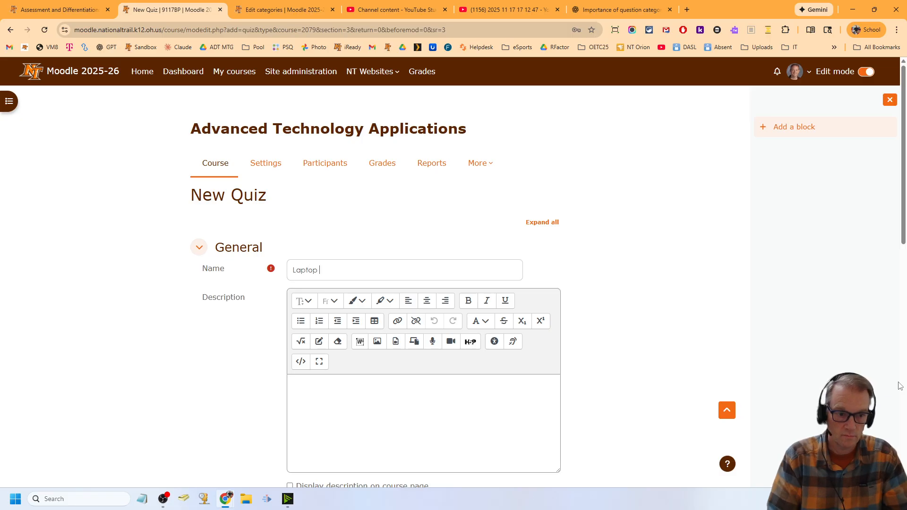
type("Review Quiz")
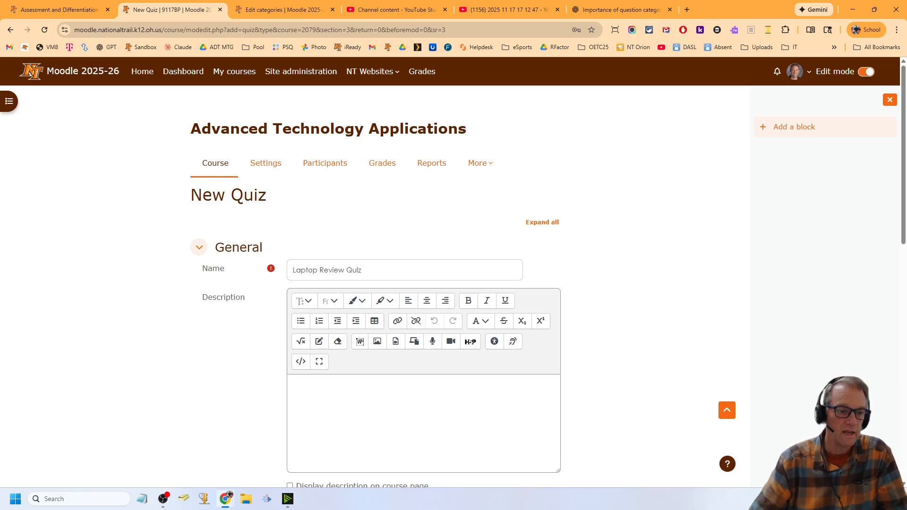
Step: Expand all settings sections of the new quiz form
scroll(425, 402, "down", 3)
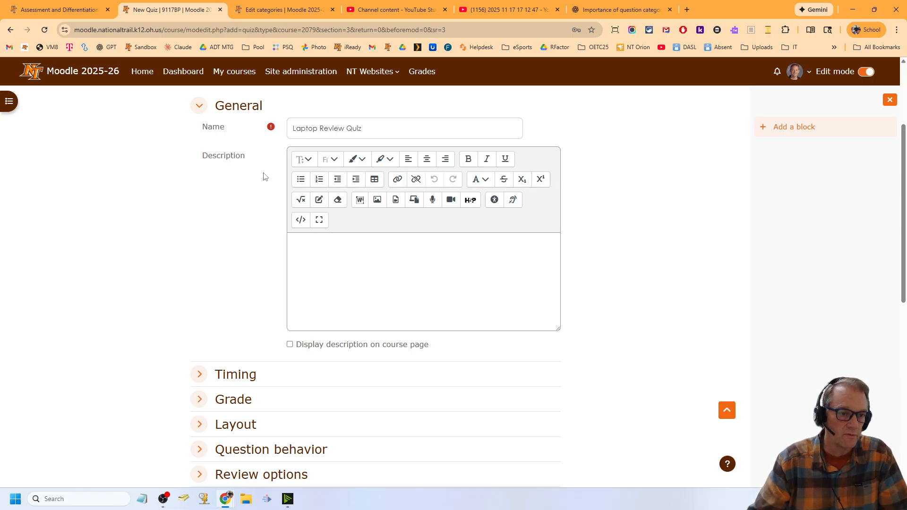
scroll(486, 283, "down", 4)
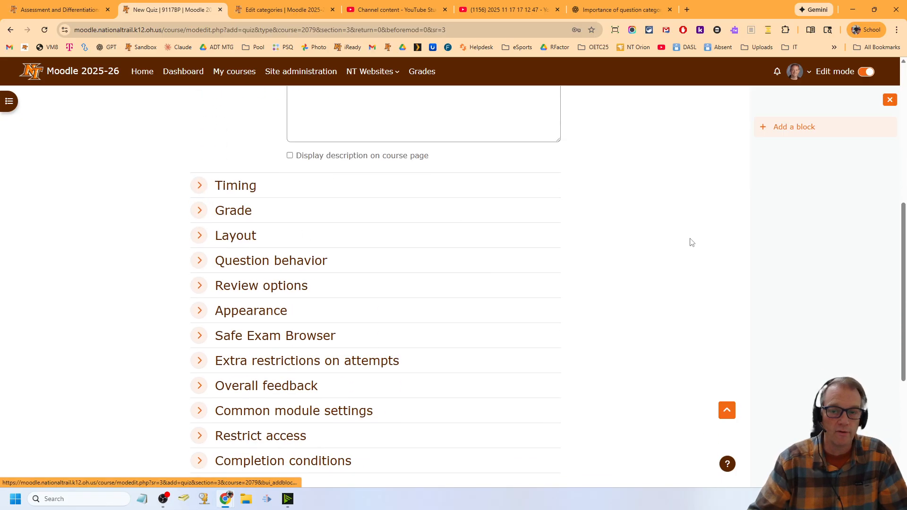
scroll(689, 239, "up", 5)
left_click(561, 223)
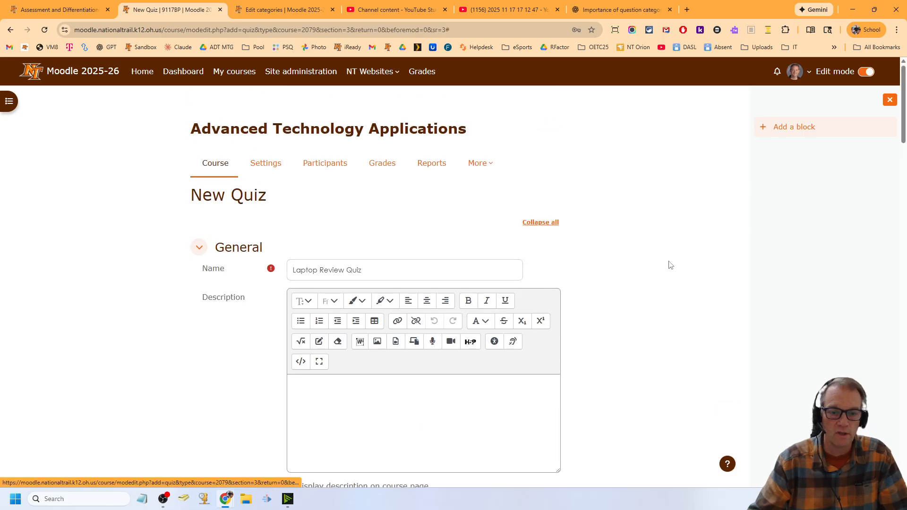
Step: Enable the quiz's opening time and set it to 21 November 2025 at 07:30
scroll(661, 263, "down", 9)
scroll(362, 211, "up", 2)
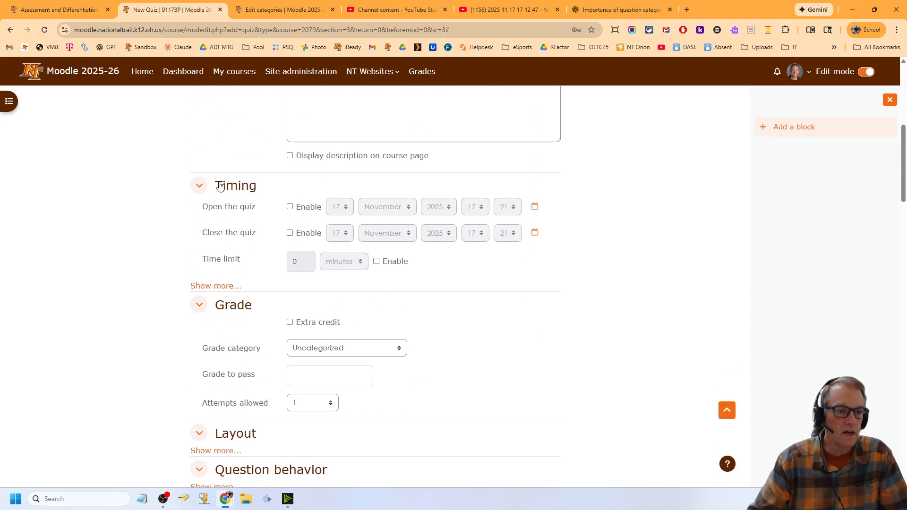
left_click(289, 206)
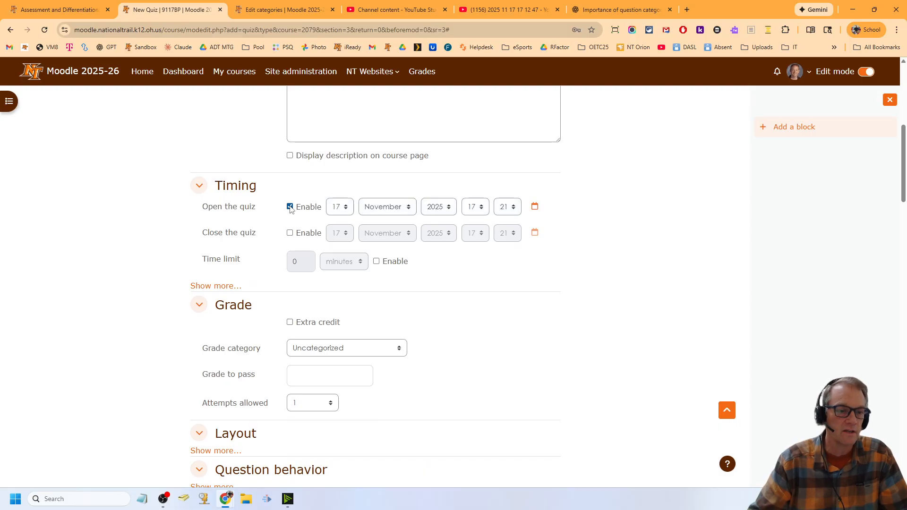
left_click(534, 208)
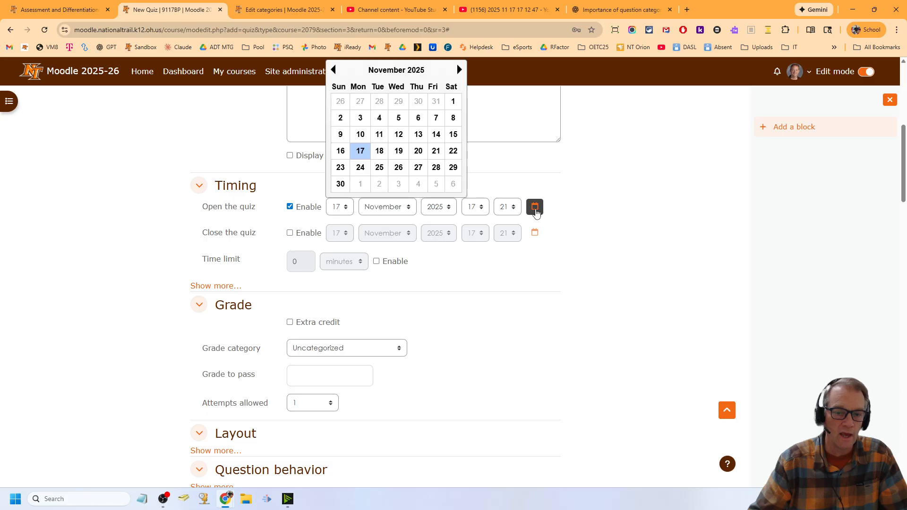
left_click(436, 151)
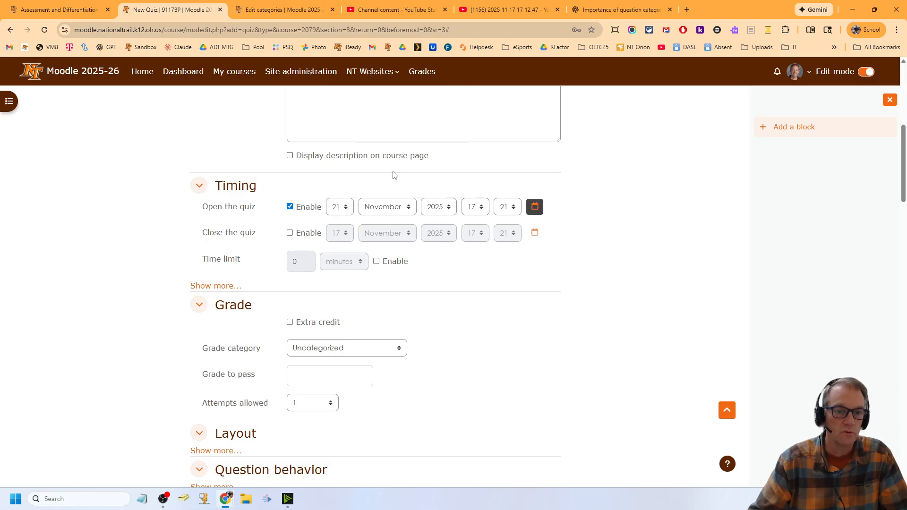
left_click(480, 207)
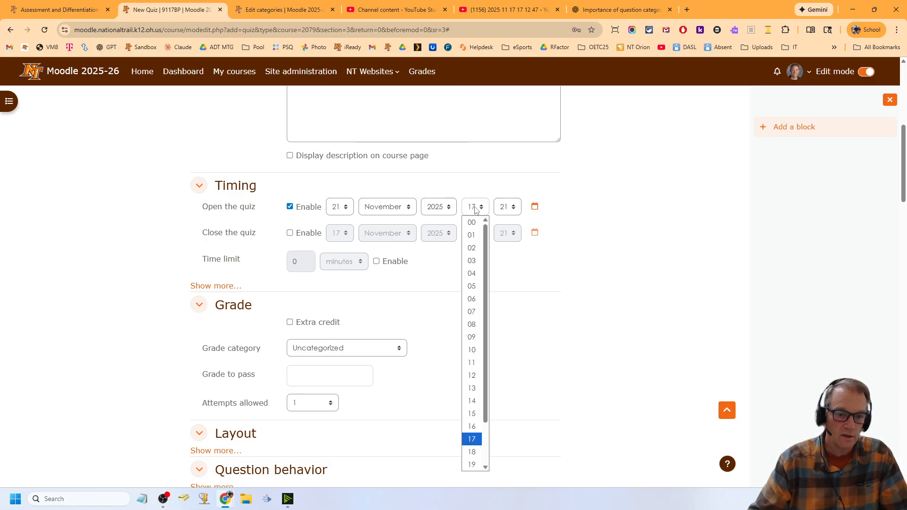
left_click(472, 312)
left_click(512, 207)
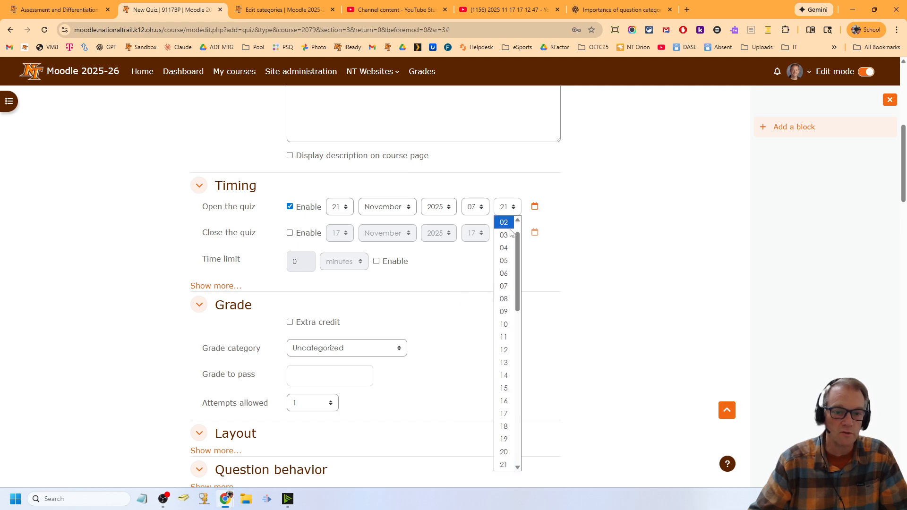
scroll(505, 428, "down", 4)
left_click(505, 391)
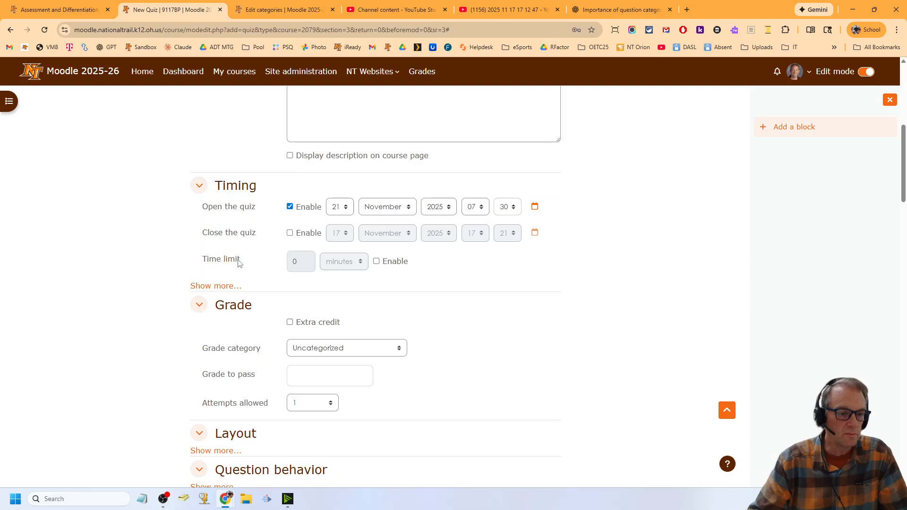
Step: Try a 30-minute time limit on the quiz and switch the limit off again
left_click(378, 263)
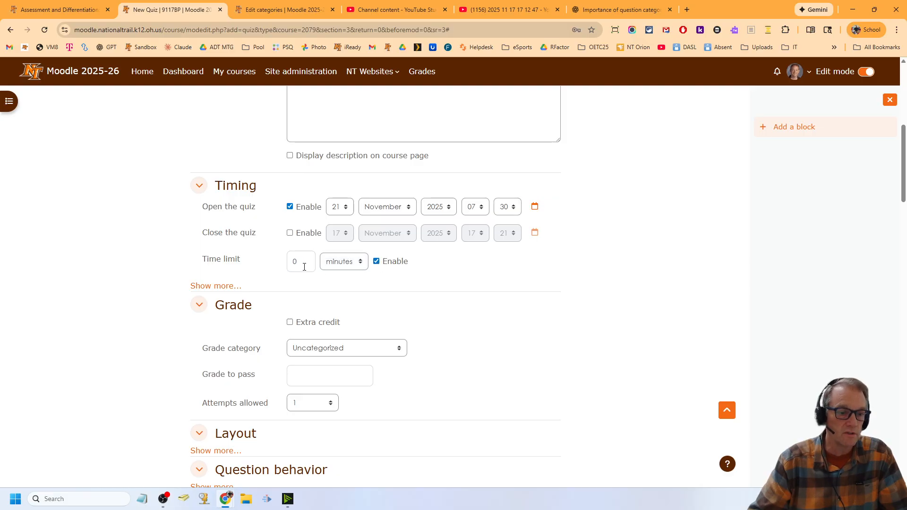
left_click(300, 264)
key("BackSpace")
type("30")
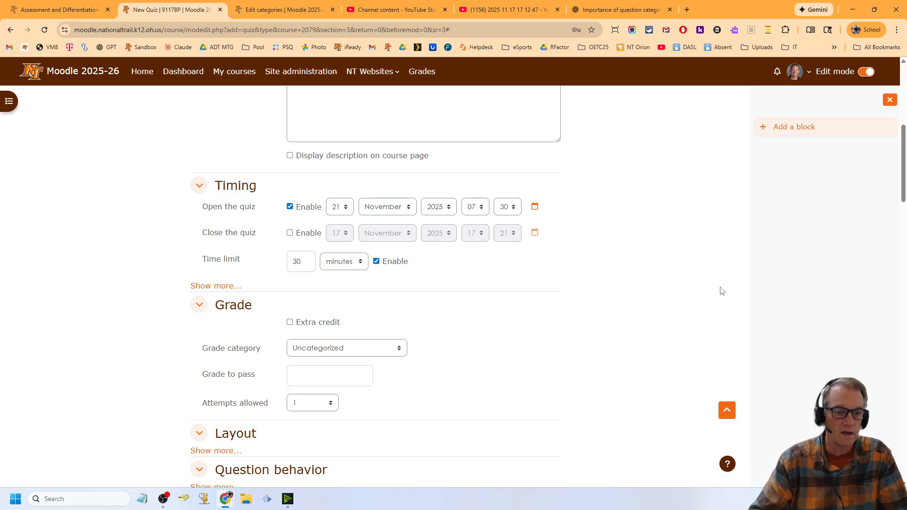
left_click(377, 261)
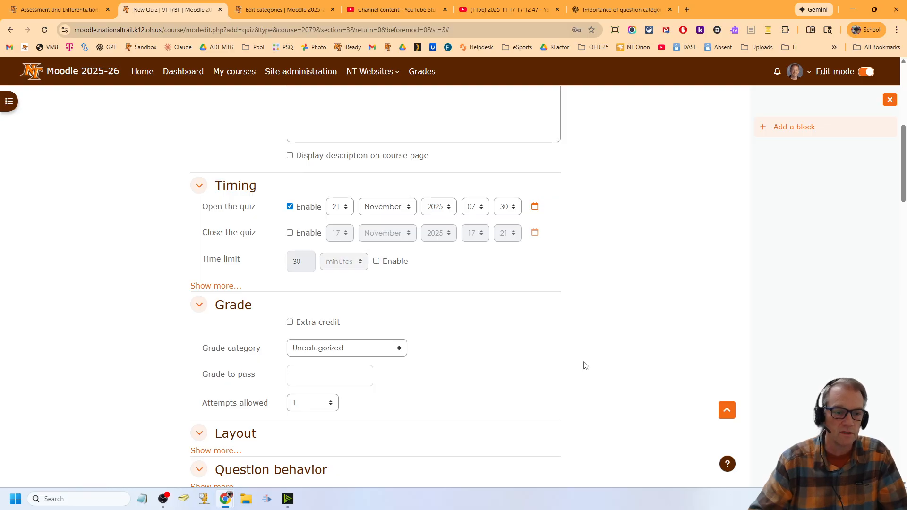
Step: Assign the quiz to the 2nd Quarter grade category and allow 1 attempt
scroll(576, 359, "down", 3)
left_click(326, 215)
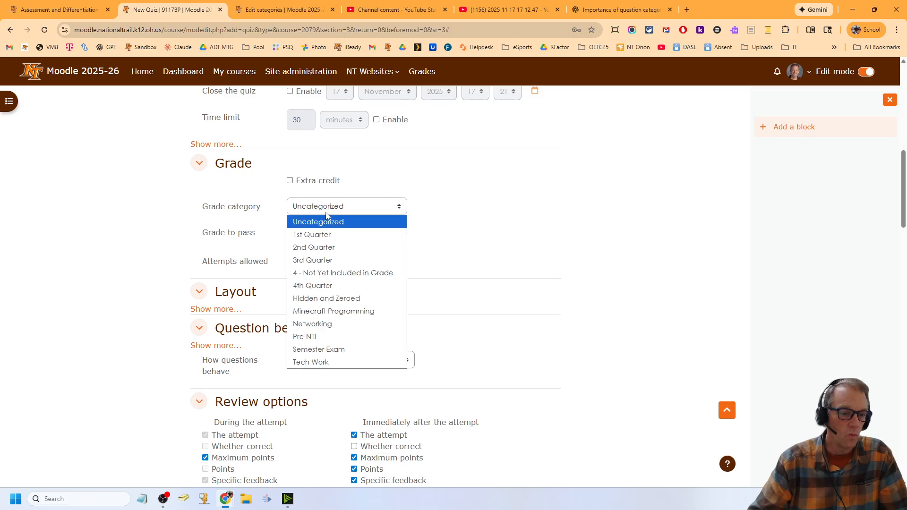
left_click(333, 247)
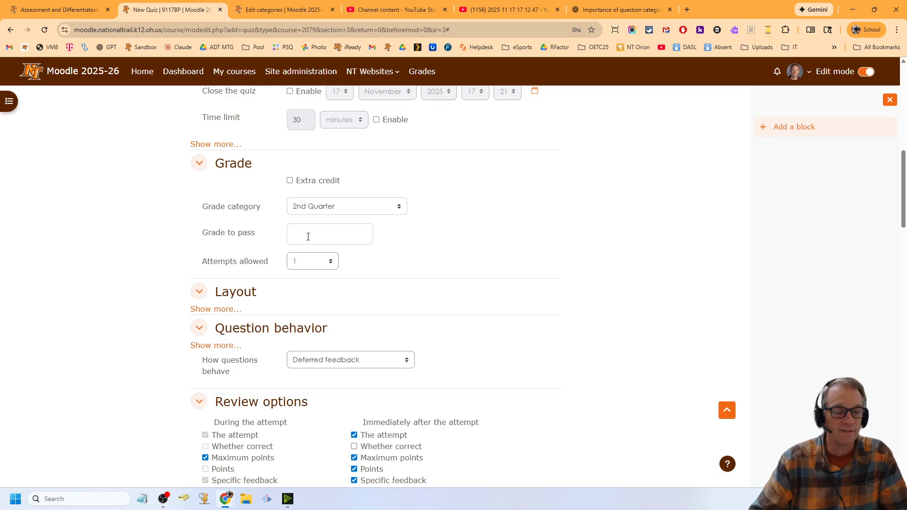
left_click(327, 266)
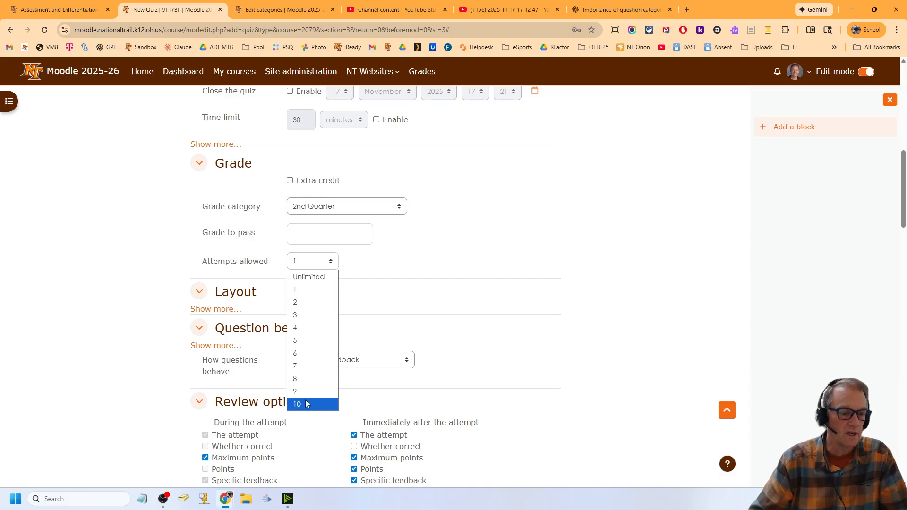
left_click(304, 290)
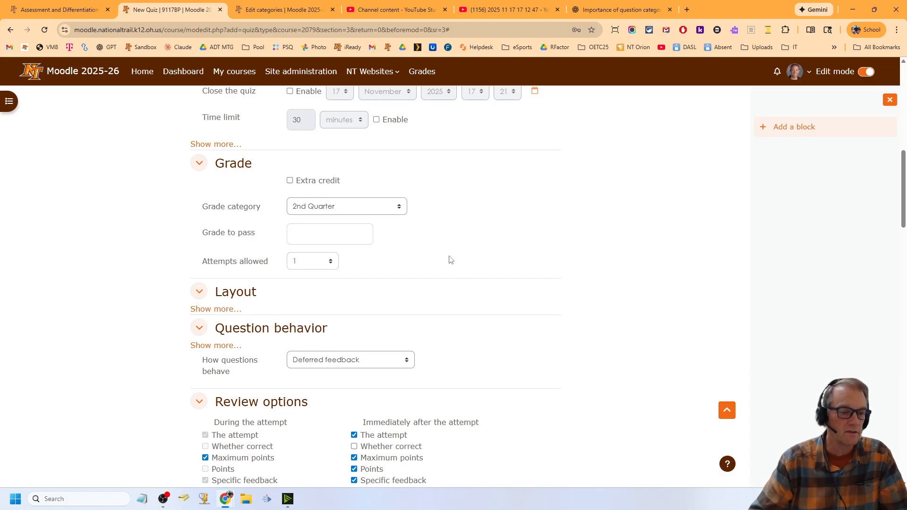
Step: Reveal the additional Question behavior settings and examine the available modes for how questions behave
scroll(564, 250, "down", 3)
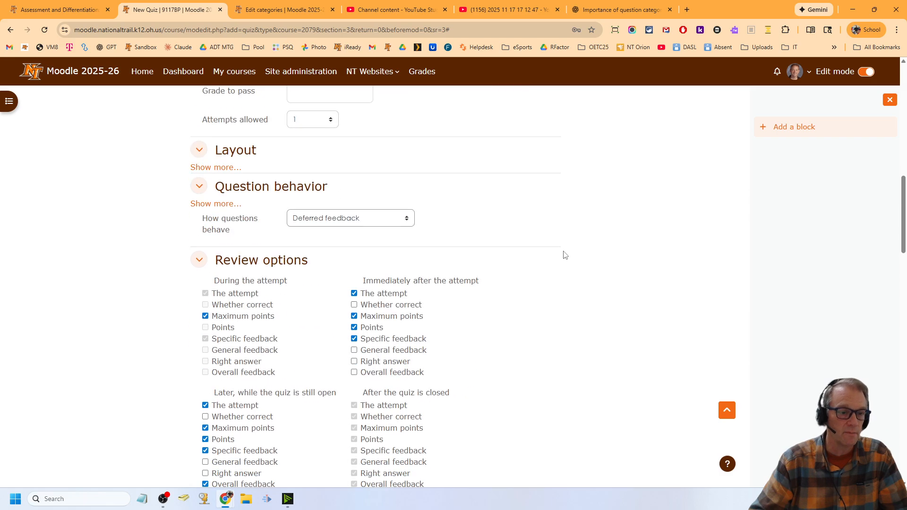
scroll(564, 255, "up", 3)
scroll(444, 229, "down", 3)
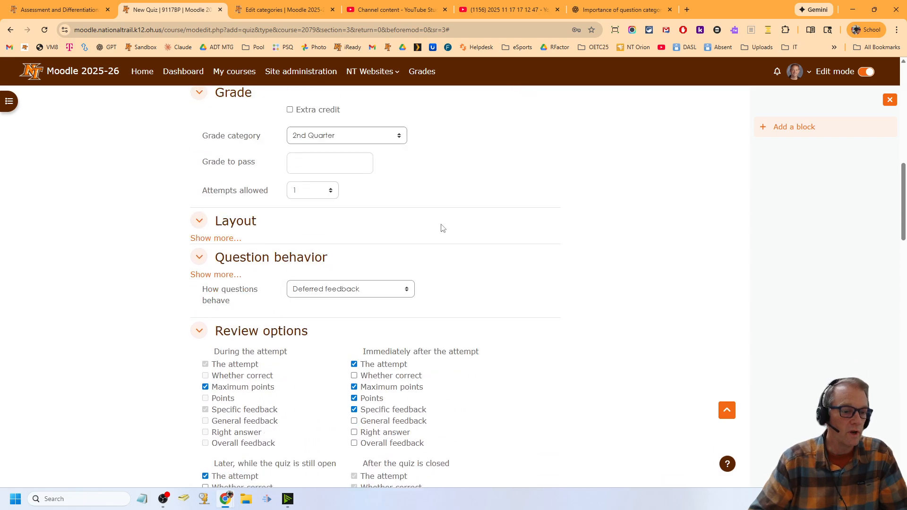
scroll(456, 214, "down", 2)
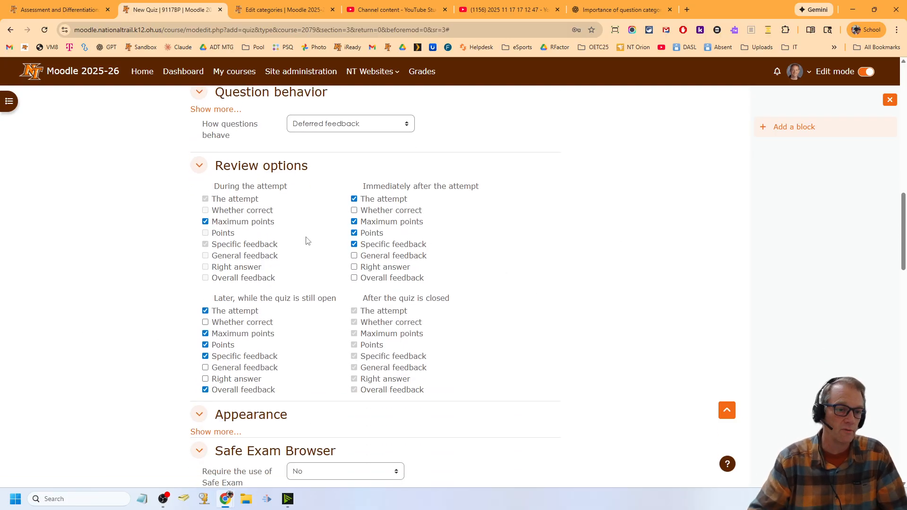
left_click(216, 109)
left_click(322, 162)
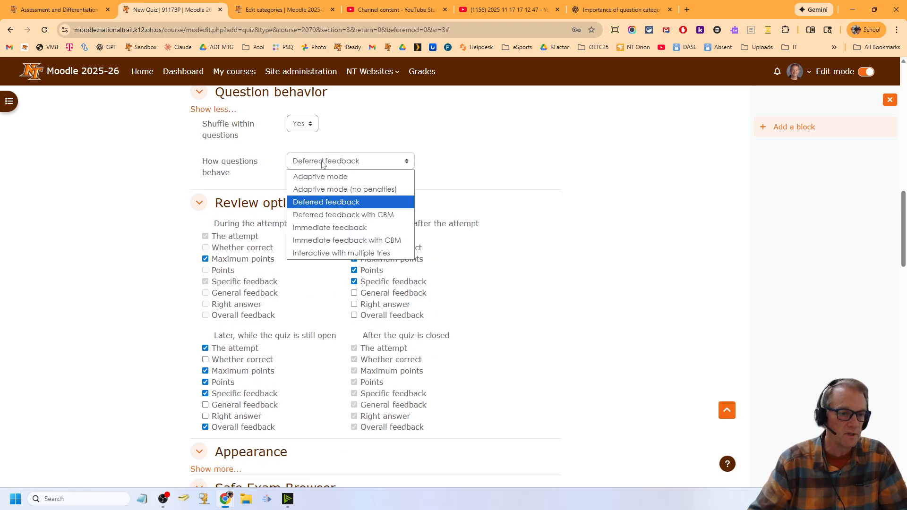
left_click(215, 110)
left_click(220, 110)
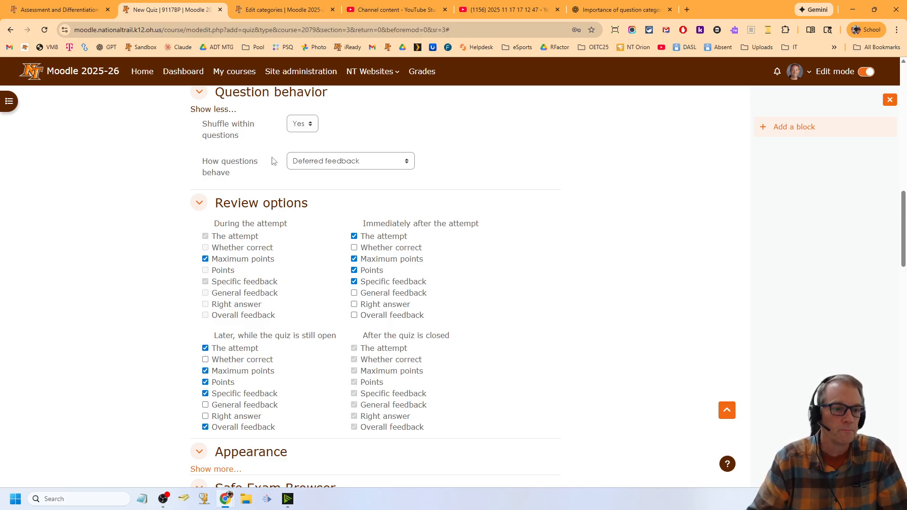
left_click(310, 163)
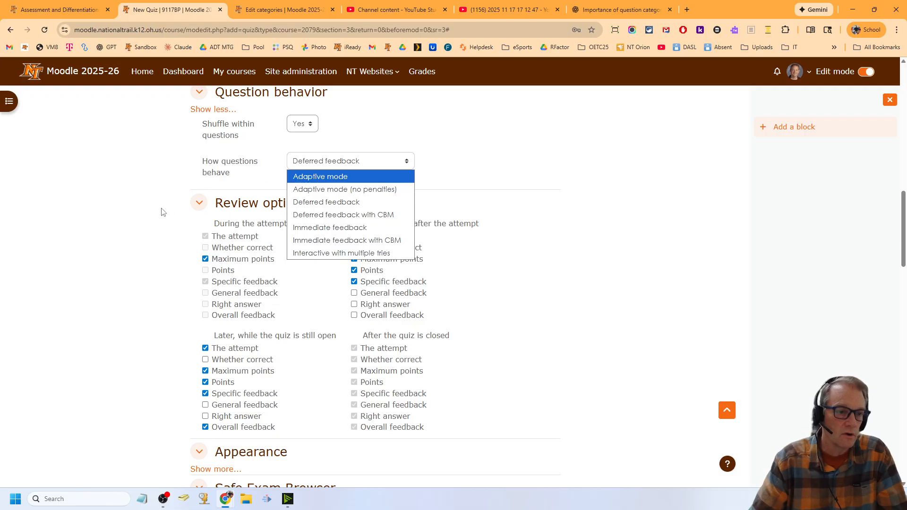
left_click(483, 164)
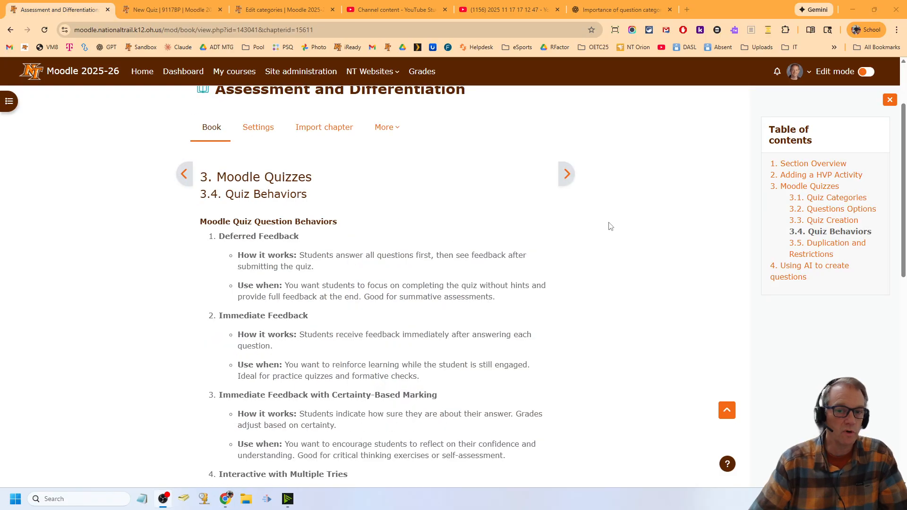
Step: Read through the Quiz Behaviors chapter of the Assessment and Differentiation book, including its summary tip
scroll(608, 226, "up", 2)
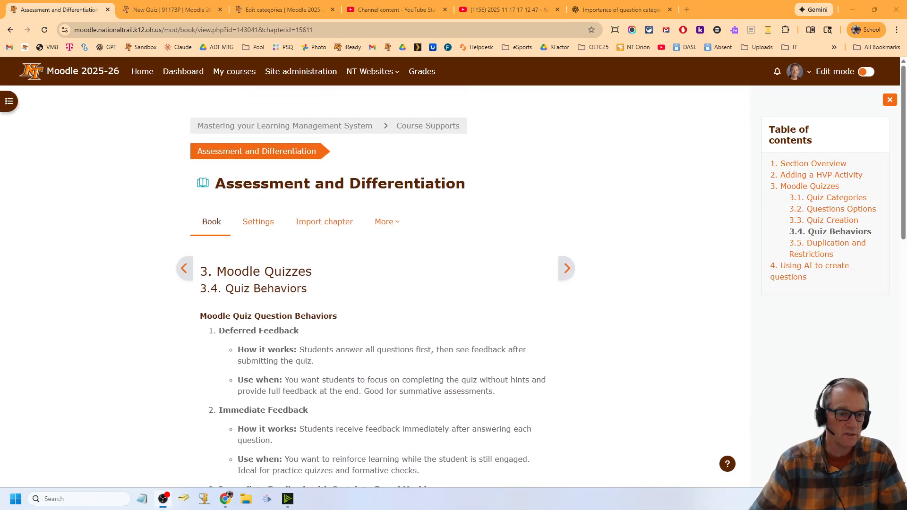
scroll(405, 265, "down", 1)
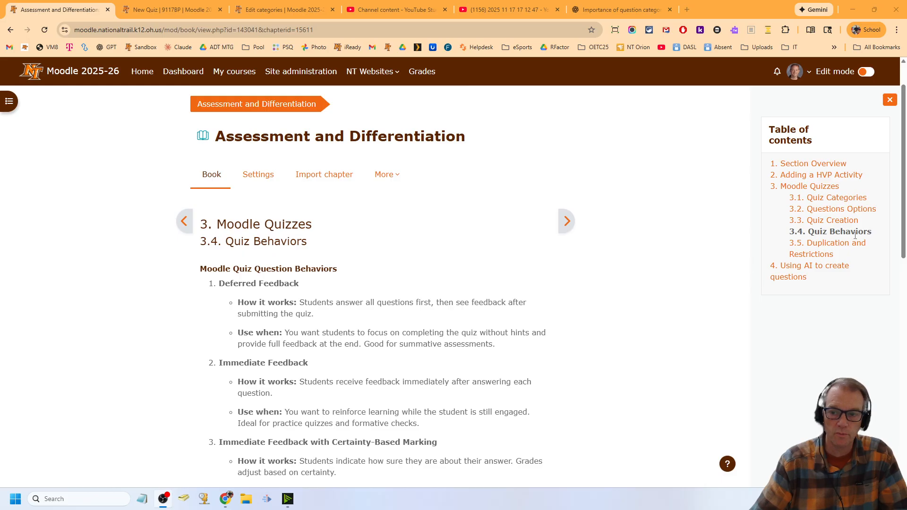
scroll(282, 303, "down", 1)
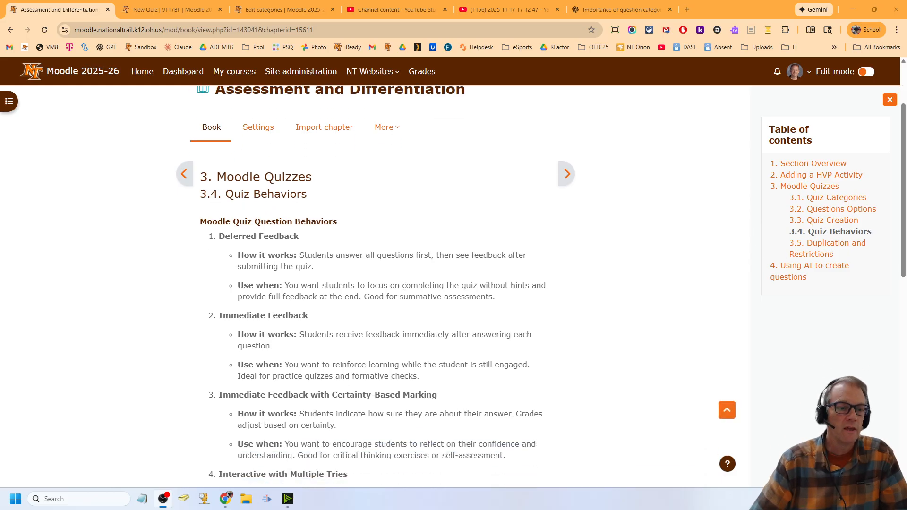
scroll(403, 285, "down", 5)
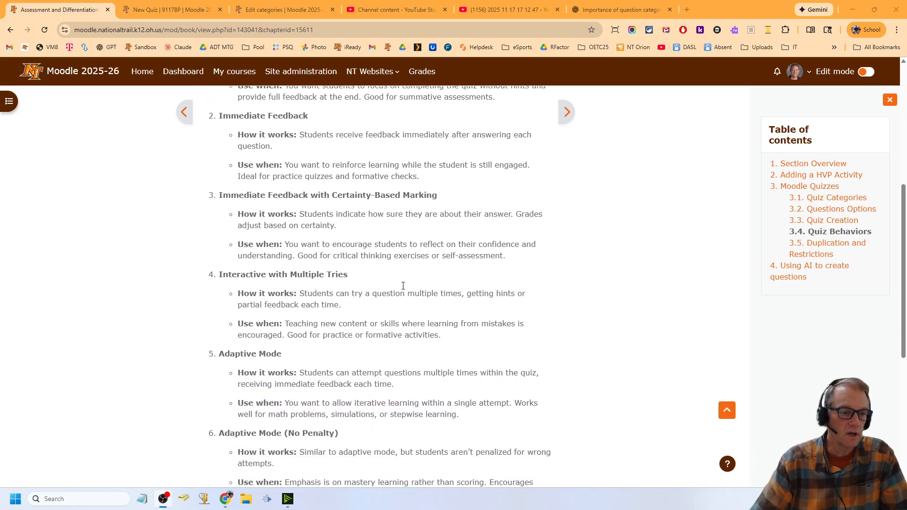
scroll(403, 286, "down", 4)
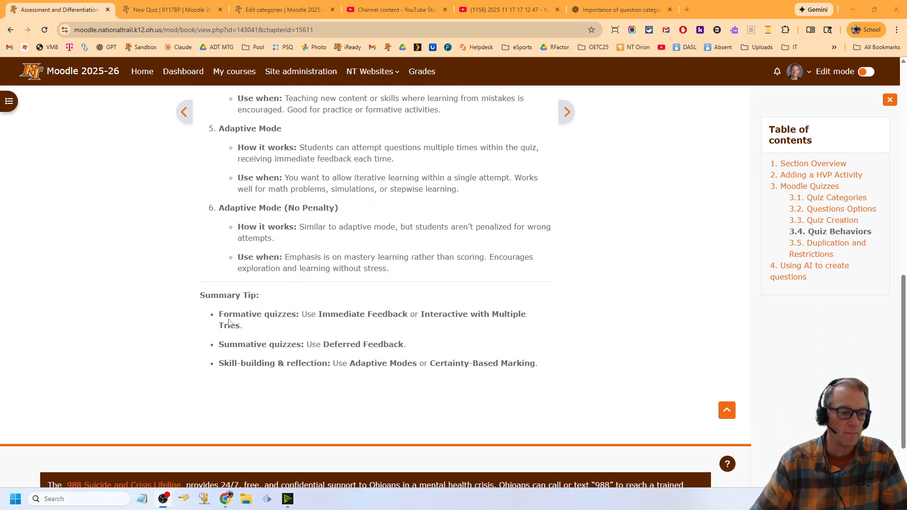
scroll(508, 329, "up", 10)
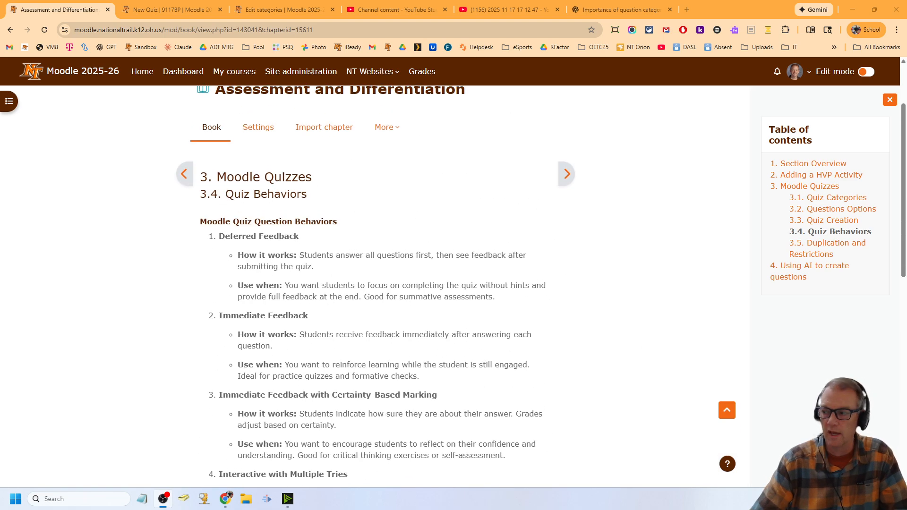
Step: Return to the new quiz form, collapse the Review options, and enter the required quiz password under Extra restrictions on attempts
key("ctrl+Tab")
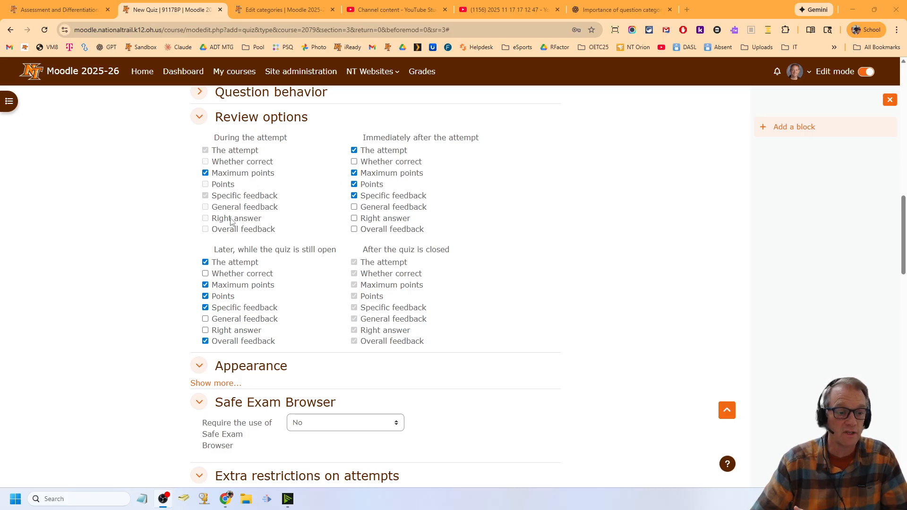
left_click(199, 118)
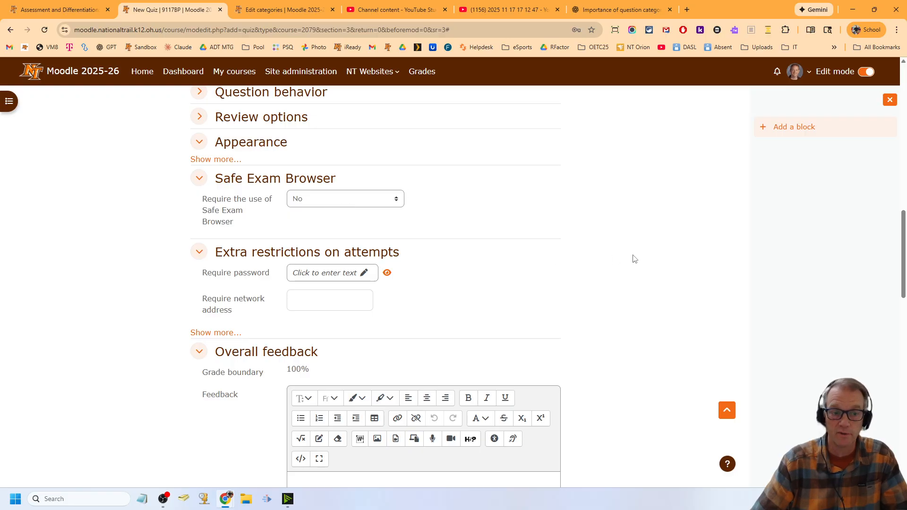
scroll(631, 256, "down", 1)
scroll(629, 255, "down", 1)
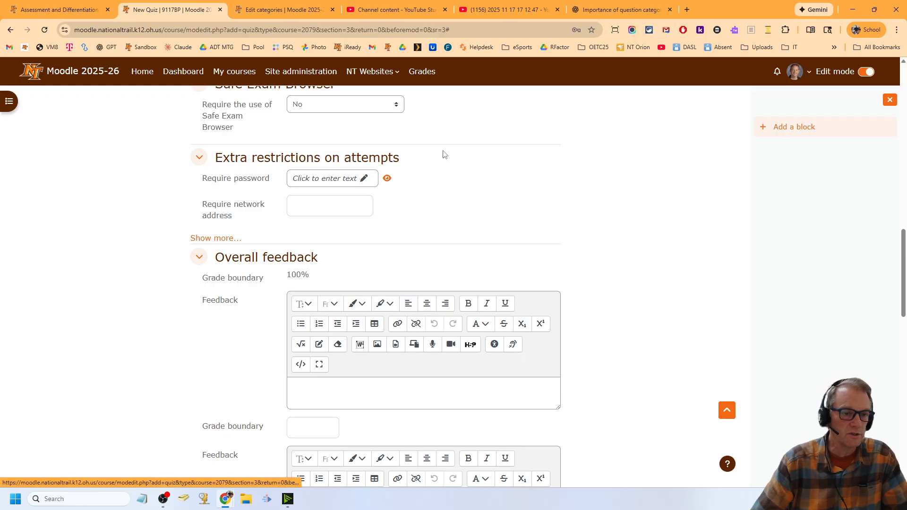
left_click_drag(198, 179, 272, 183)
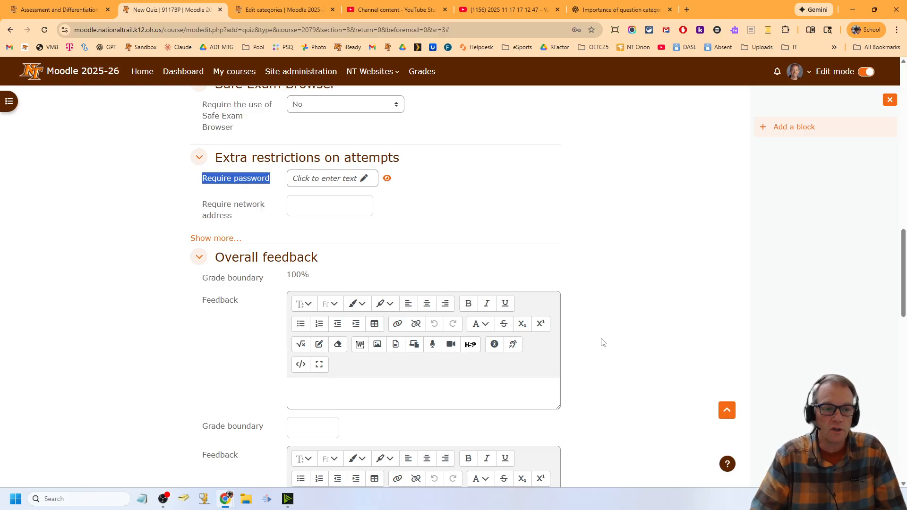
left_click(326, 188)
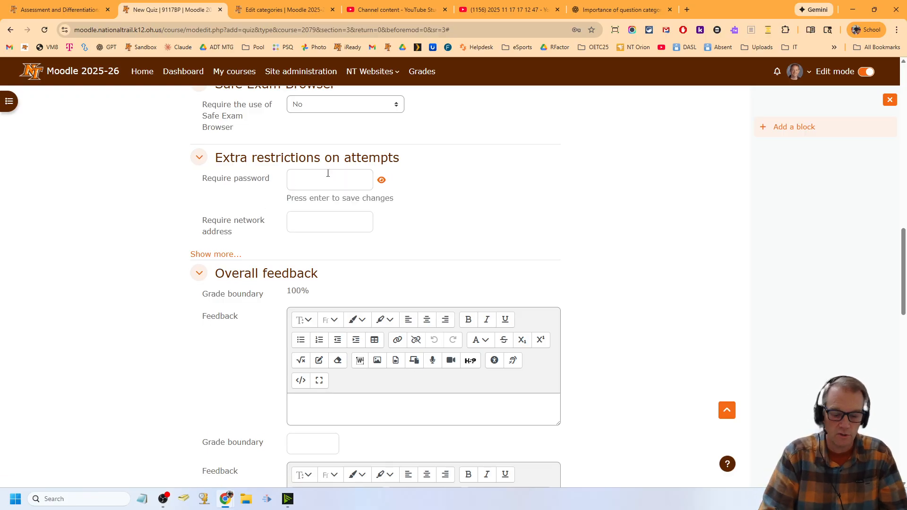
type("••••")
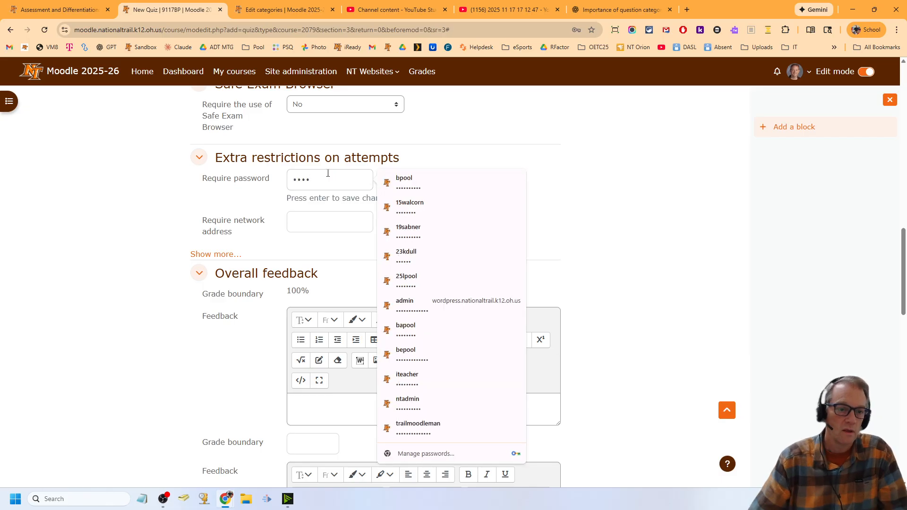
key("Return")
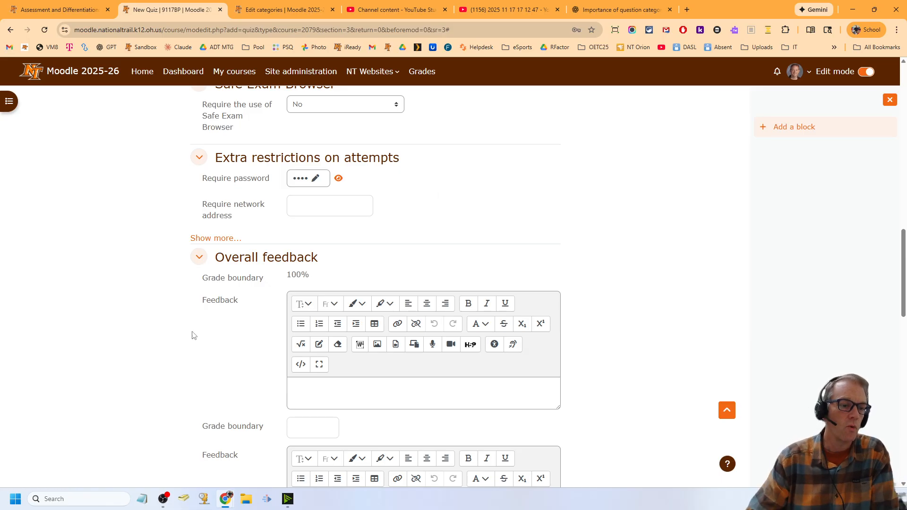
Step: Try the partial network address 10.66. as a restriction on quiz attempts and clear it again
left_click(307, 202)
type("10")
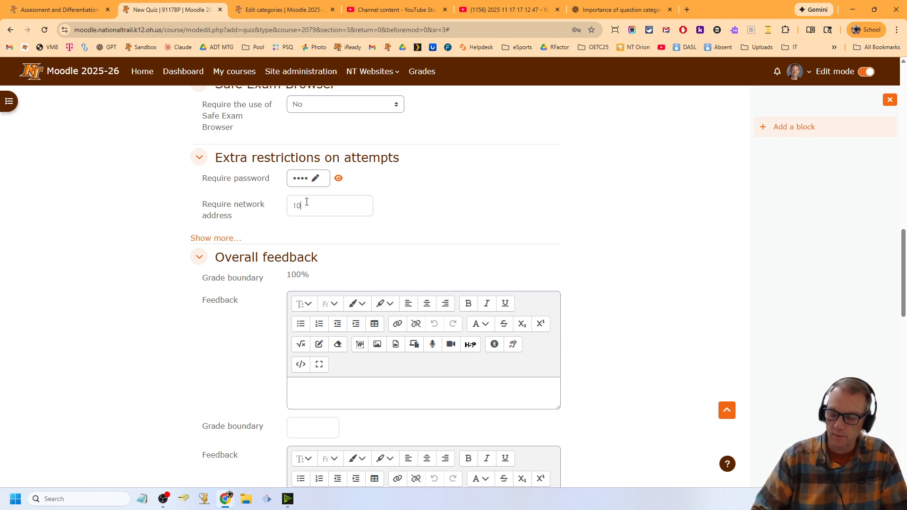
type(".86")
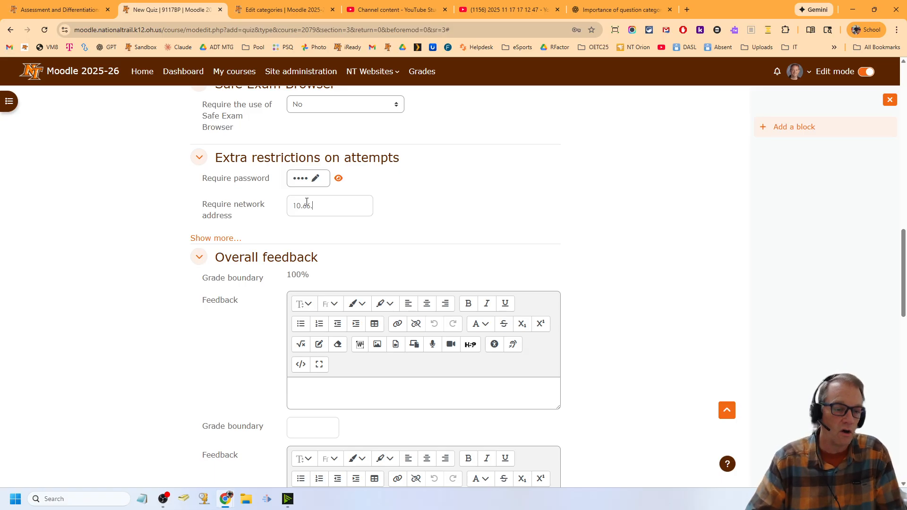
left_click(317, 204)
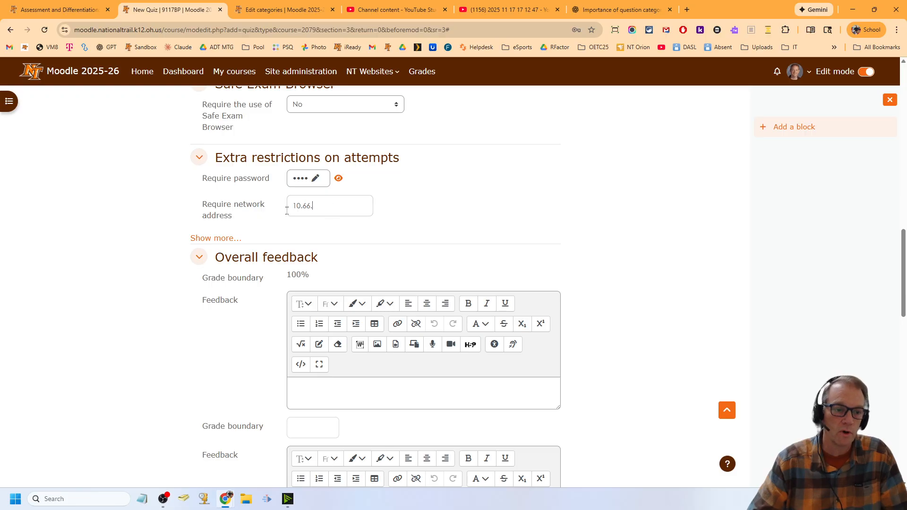
left_click_drag(292, 205, 336, 204)
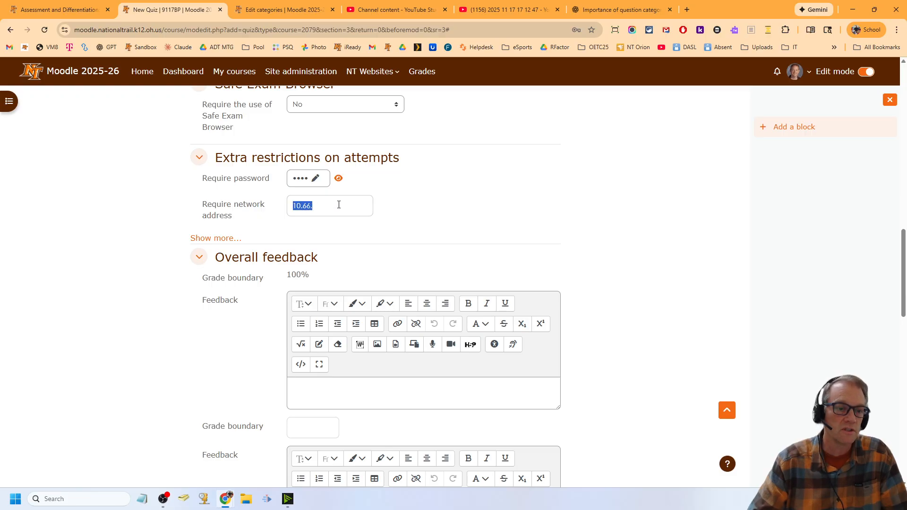
left_click(339, 205)
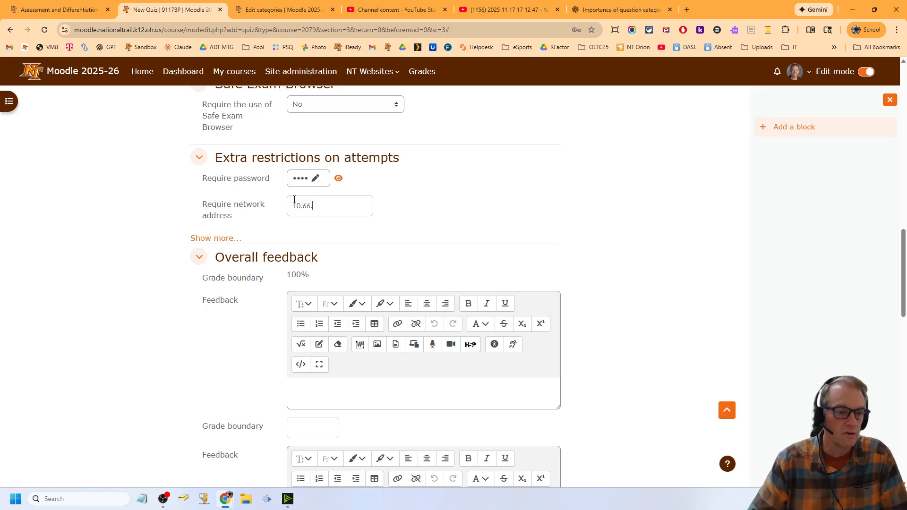
left_click_drag(319, 207, 245, 207)
key("BackSpace")
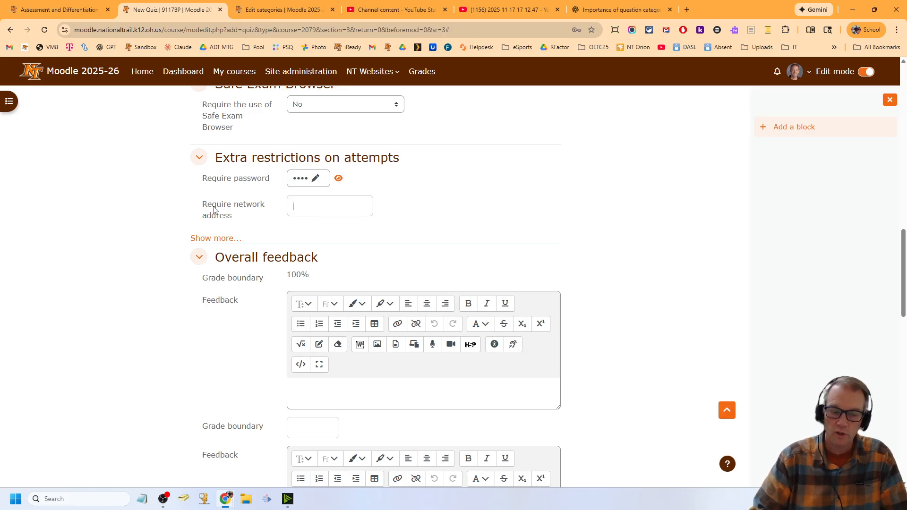
Step: Add the overall feedback "Great Job!" for the top grade range and set its lower grade boundary to 90%
scroll(431, 258, "down", 3)
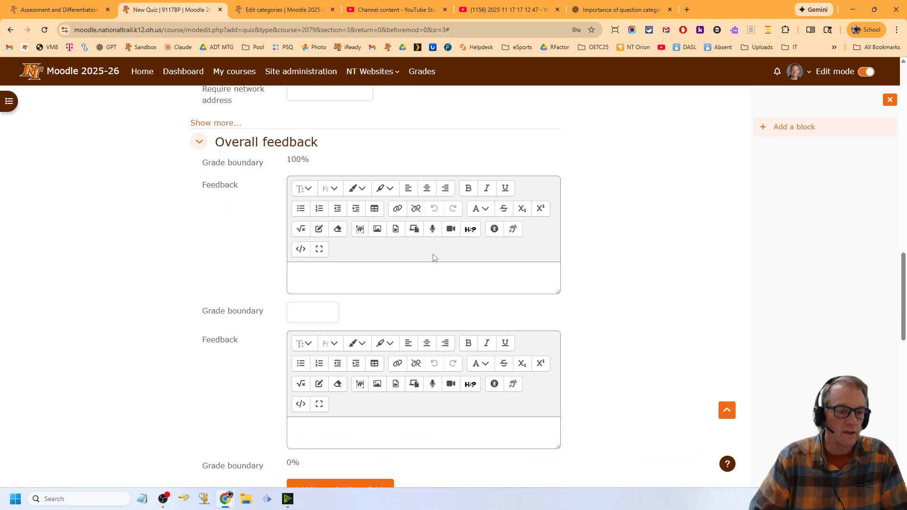
left_click(347, 246)
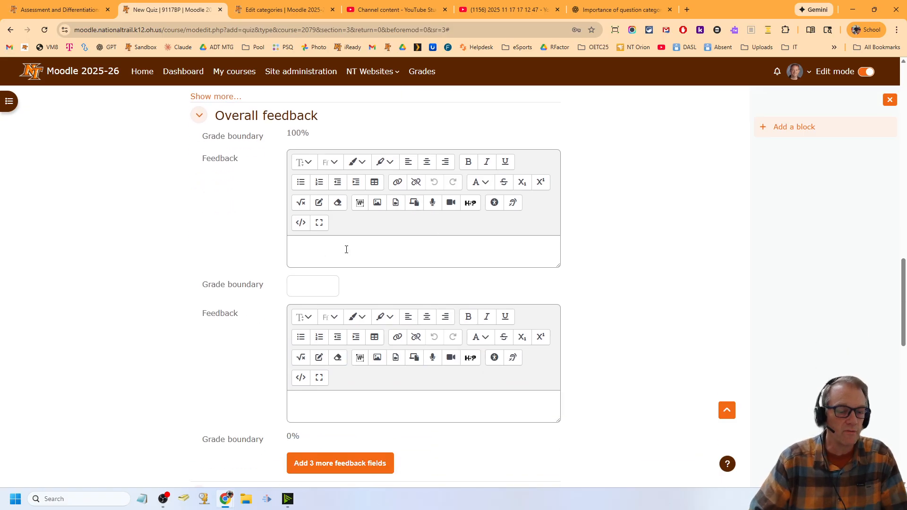
type("Gre")
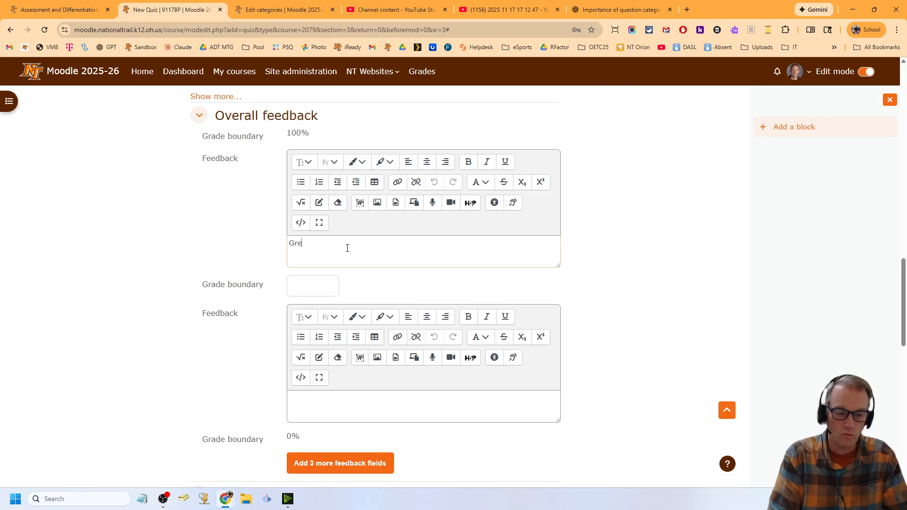
type("at Job!")
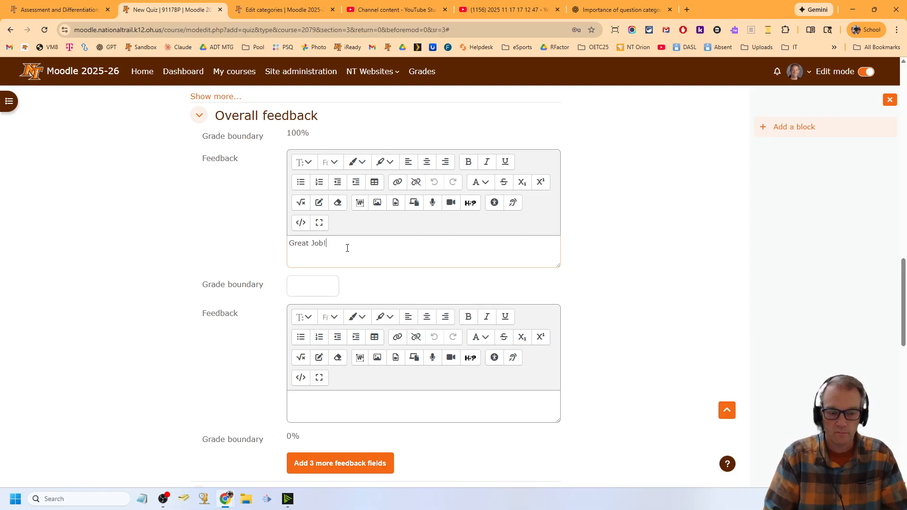
left_click(321, 288)
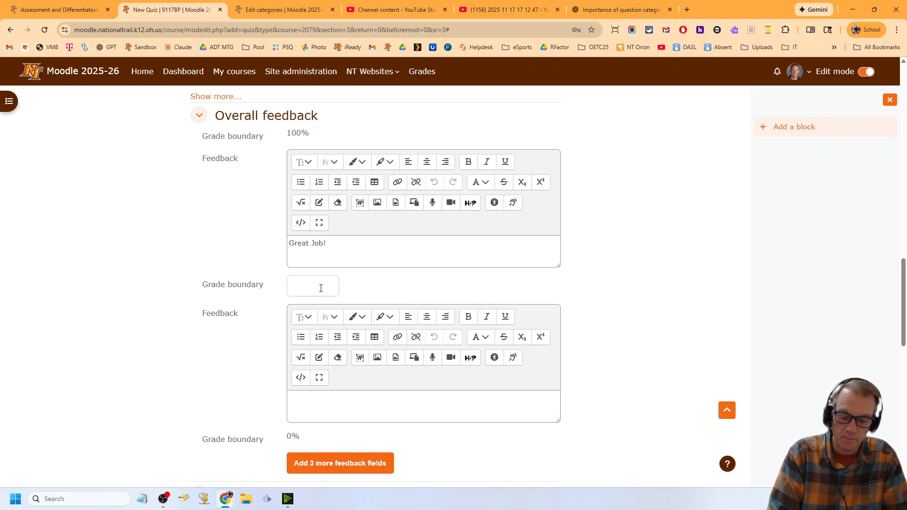
type("90")
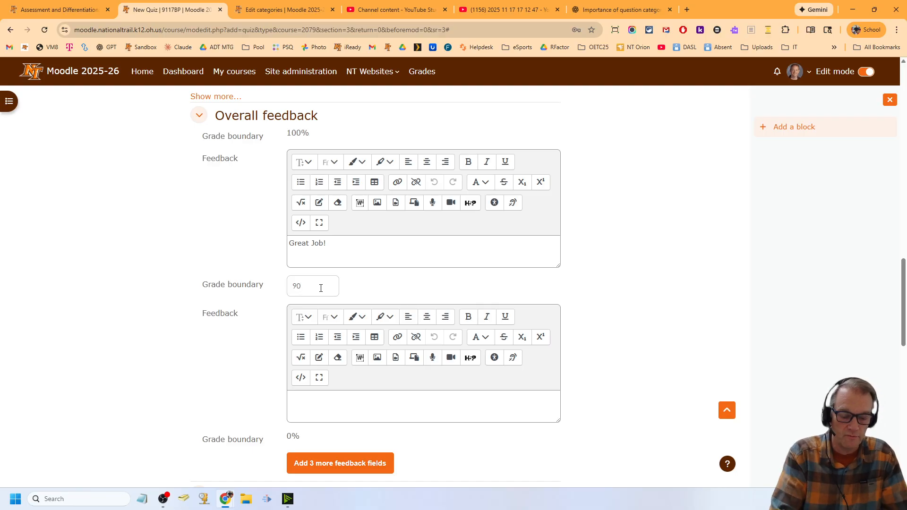
type("%")
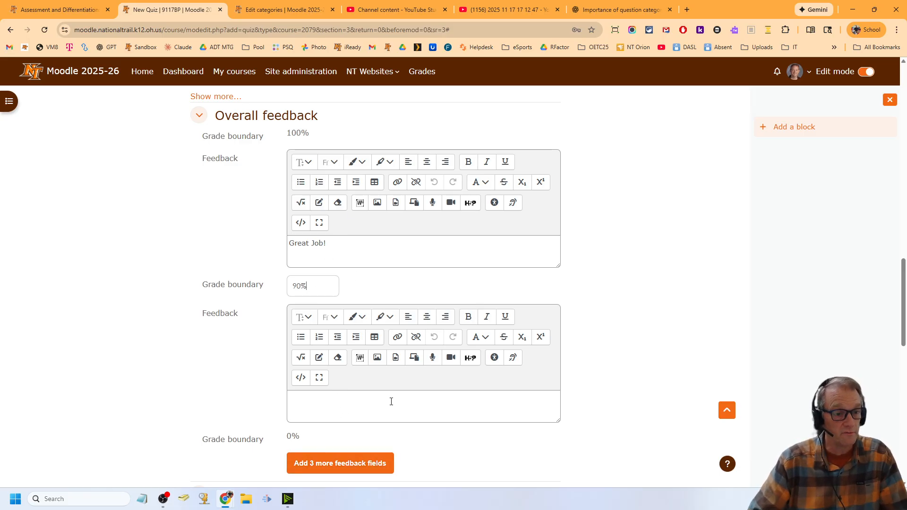
Step: Add a group access restriction to the quiz under Restrict access and choose the NT-IEP group
scroll(577, 264, "down", 6)
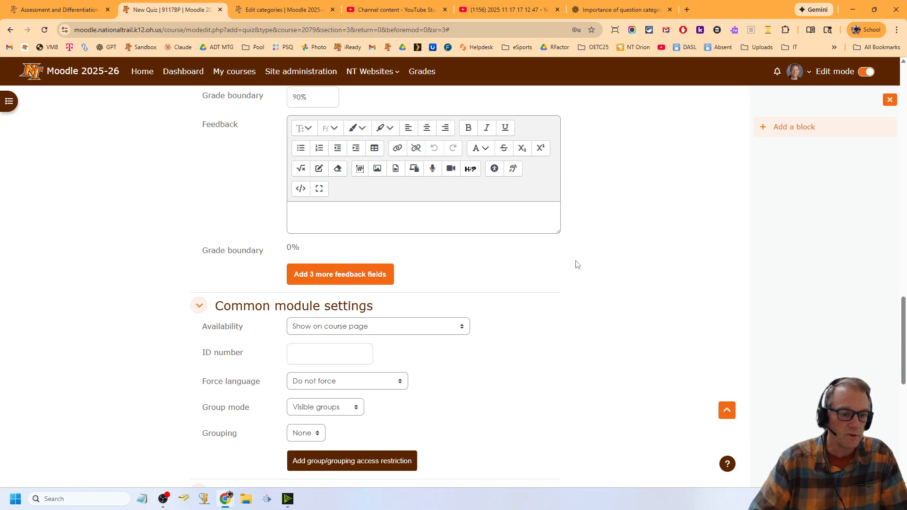
scroll(577, 265, "down", 5)
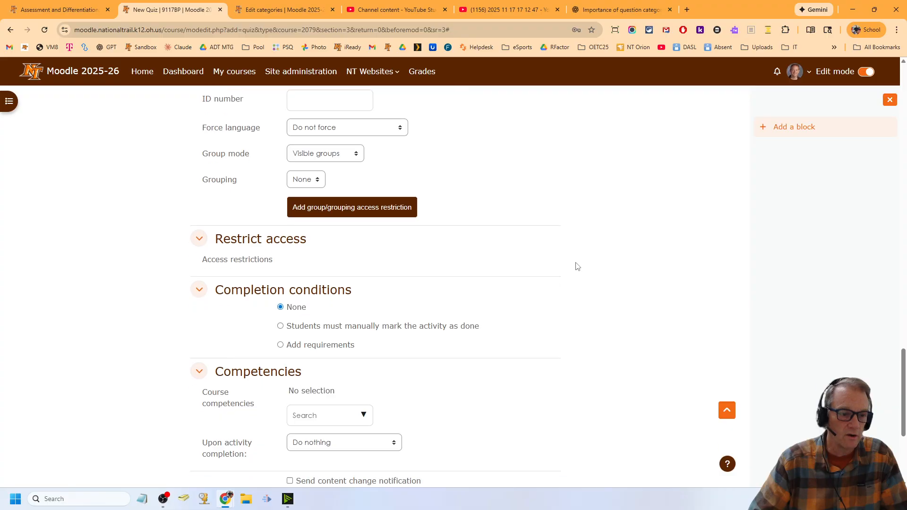
left_click(197, 163)
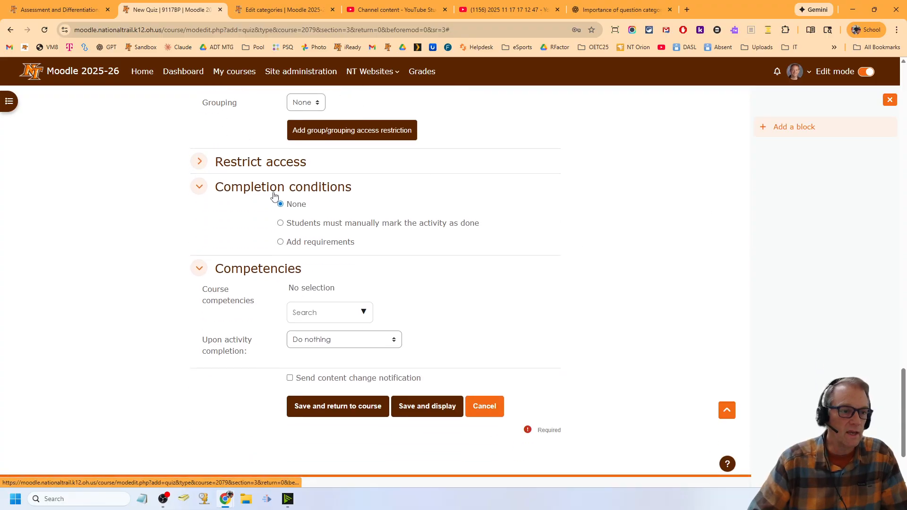
left_click(198, 163)
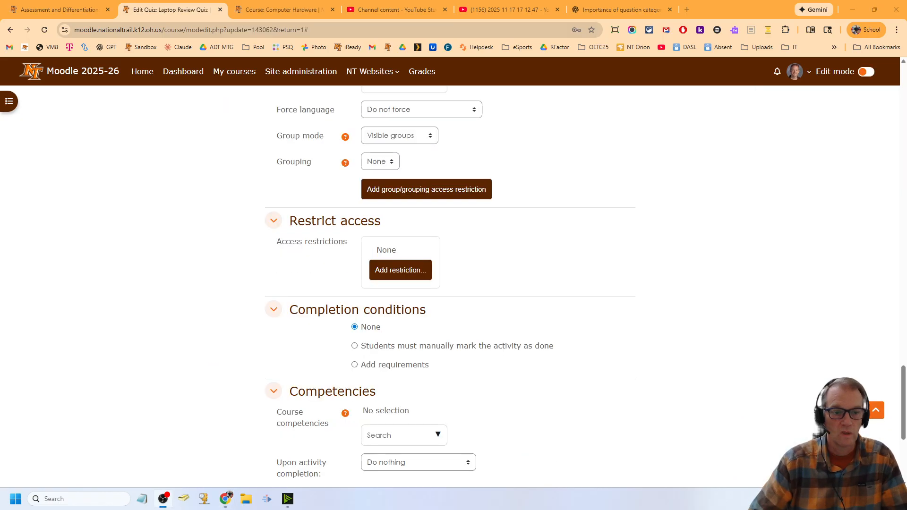
left_click(380, 275)
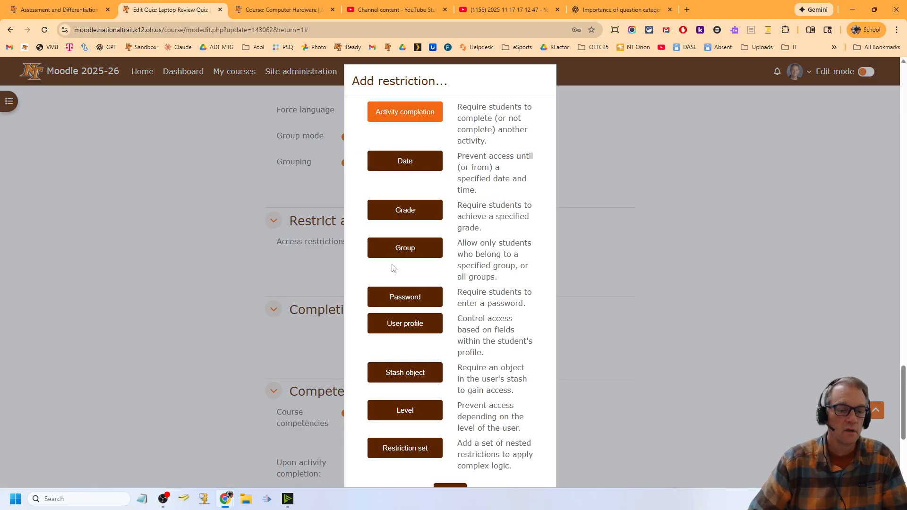
left_click(403, 251)
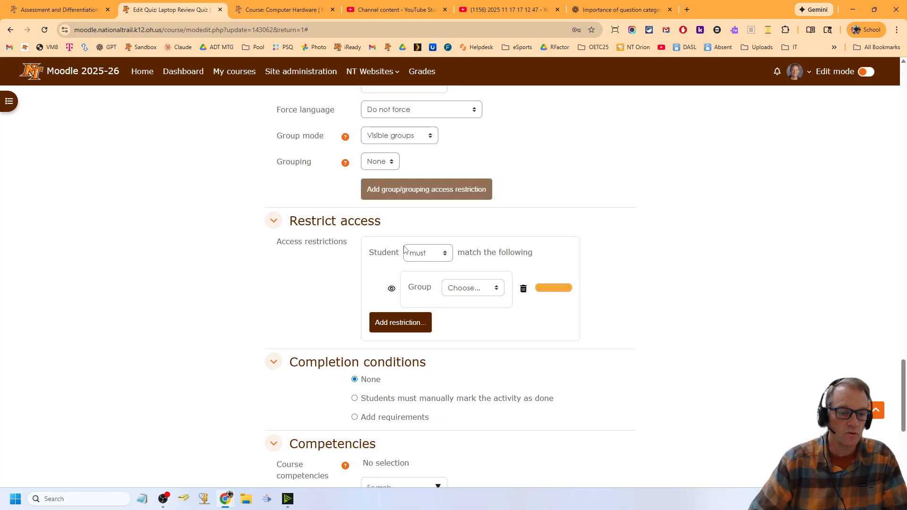
left_click(471, 290)
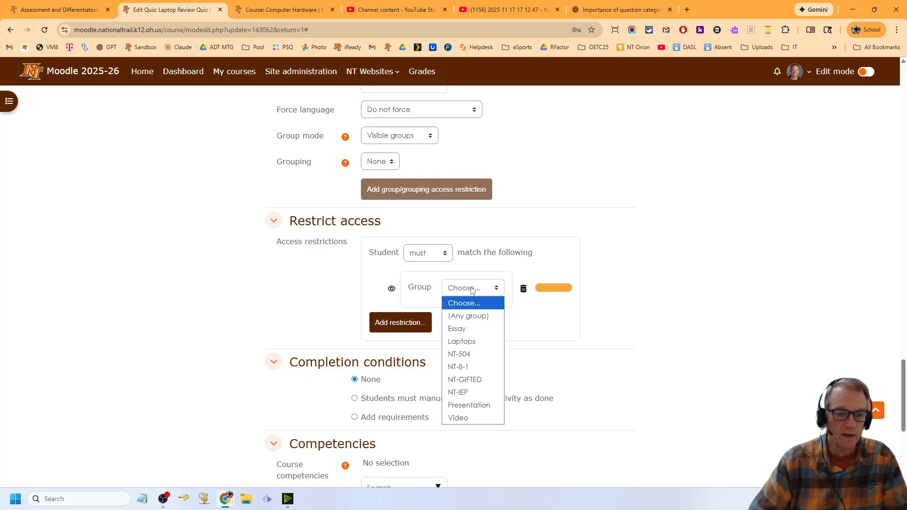
left_click(477, 392)
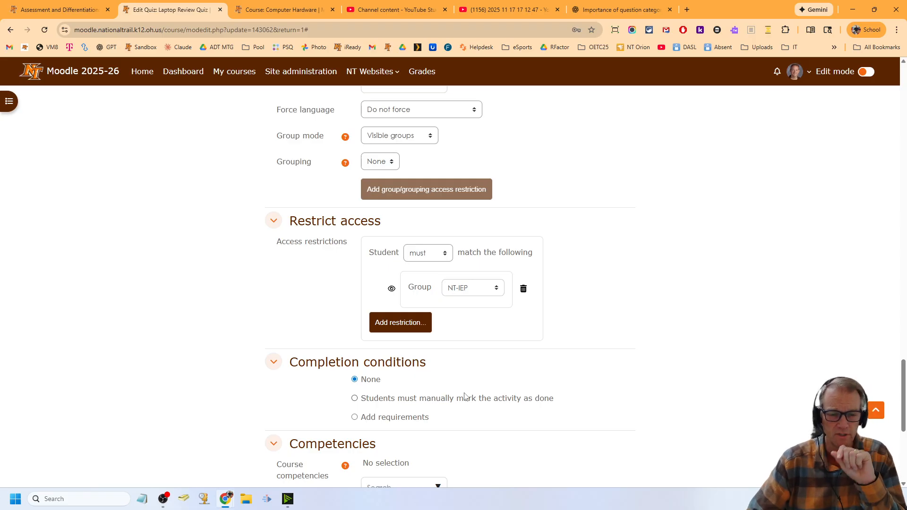
Step: Set the restriction so students must not match the NT-IEP group, and hide the quiz entirely from restricted students
left_click(437, 256)
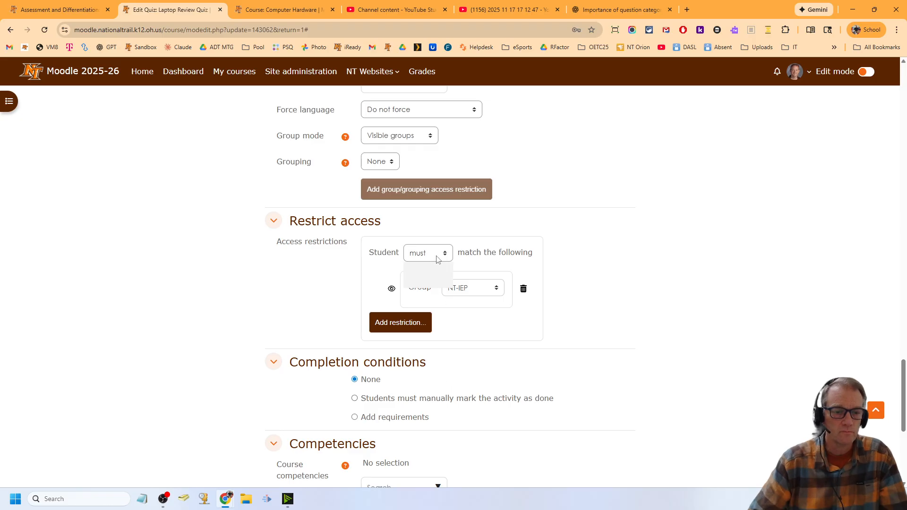
left_click(436, 281)
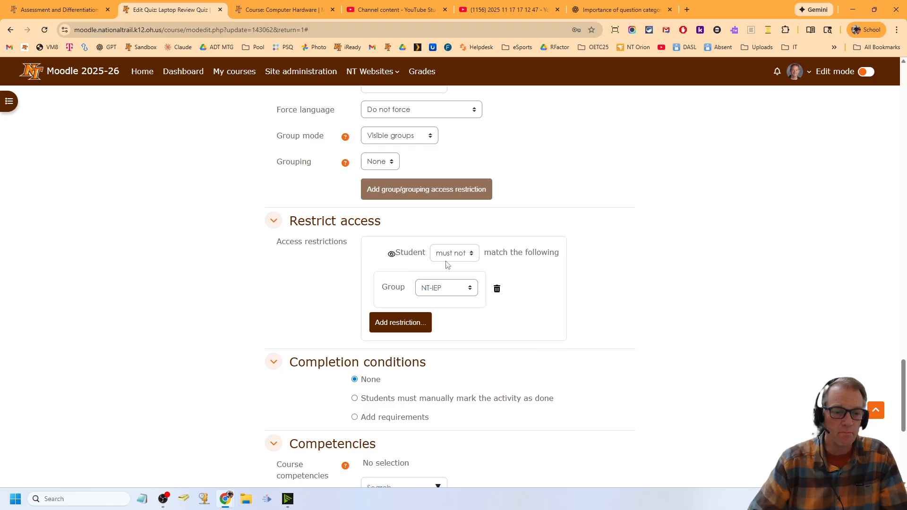
left_click(392, 255)
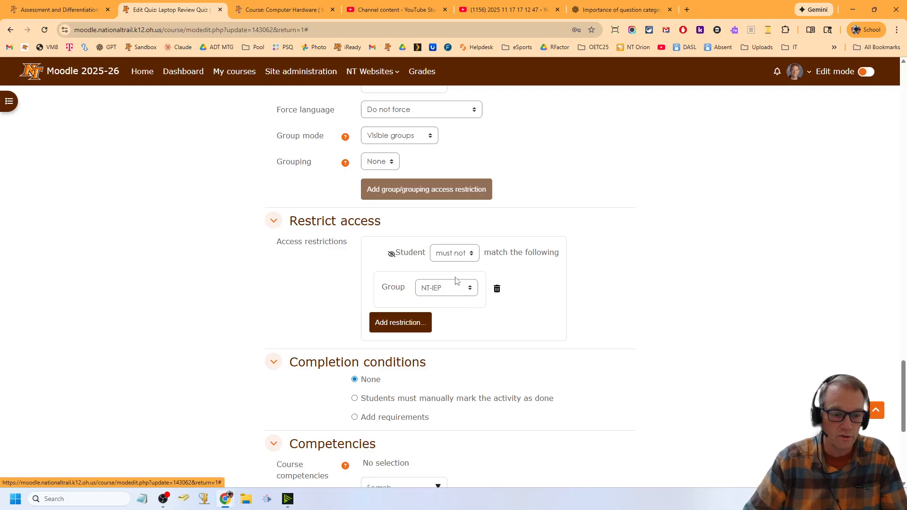
Step: Save the quiz settings and display the quiz, storing the quiz password in the browser
scroll(569, 277, "down", 5)
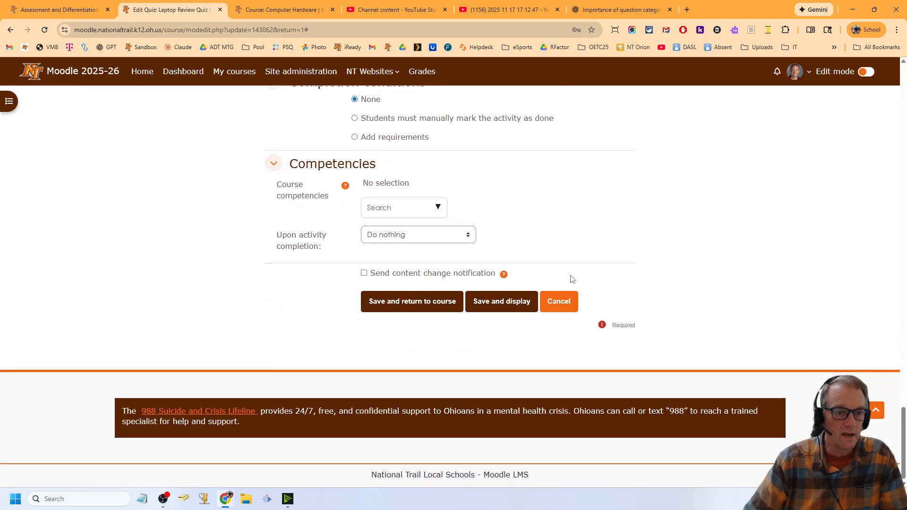
scroll(567, 274, "up", 2)
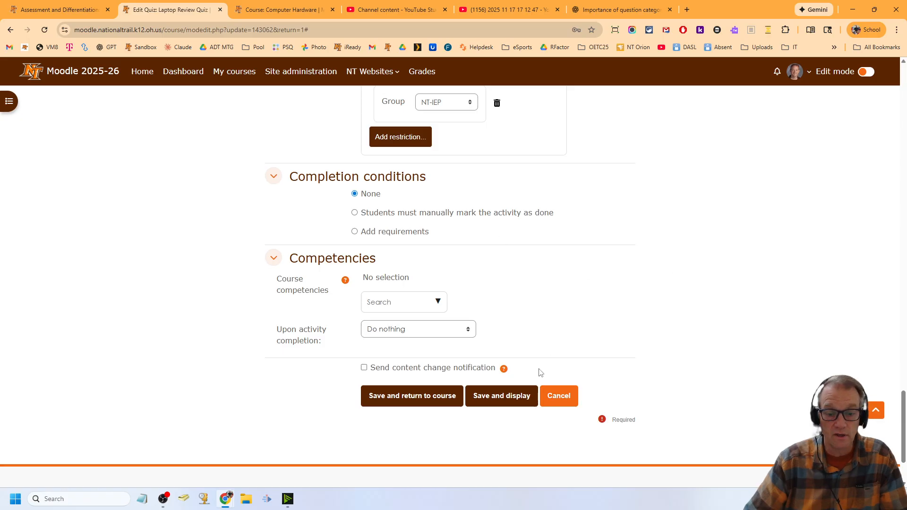
left_click(498, 401)
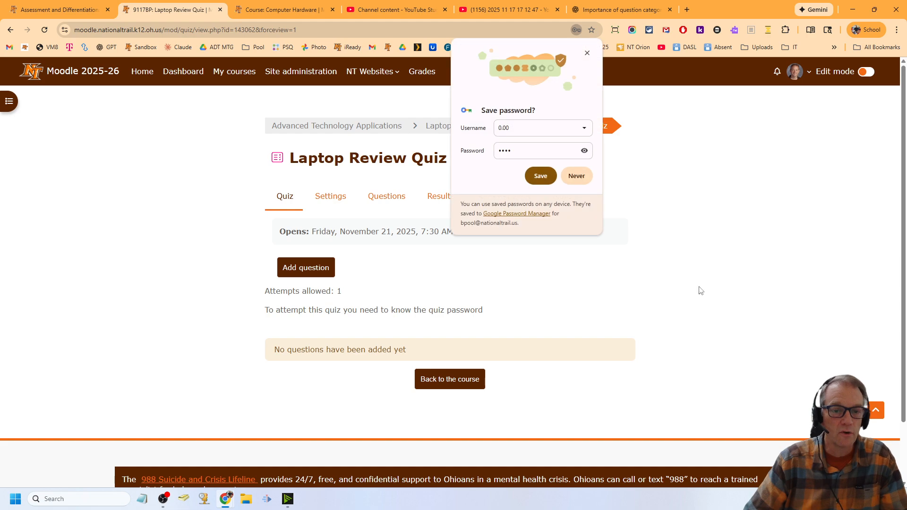
left_click(541, 176)
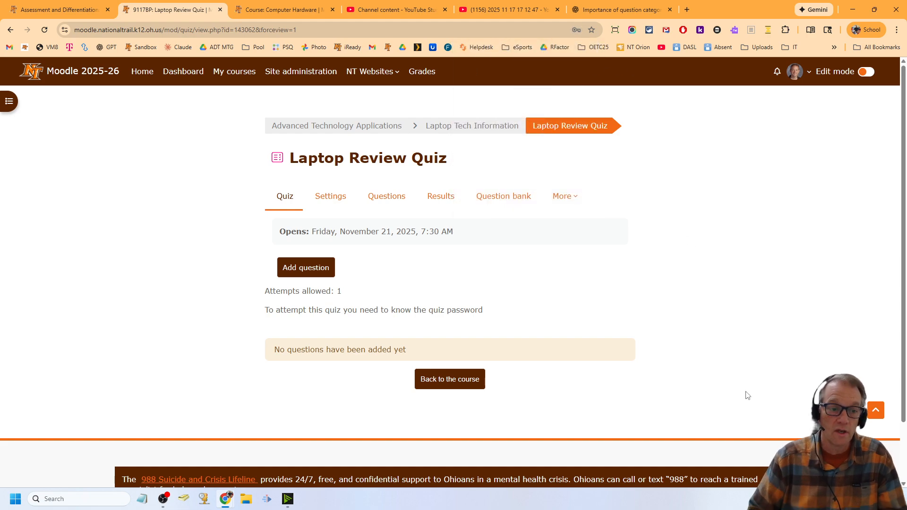